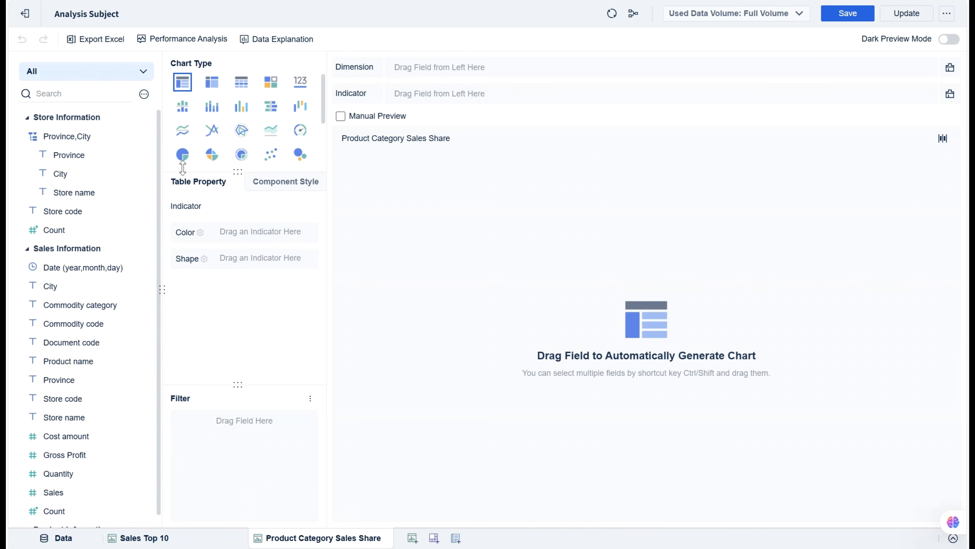
Create a pie chart with Commodity category on color and label and Sales on angle and label
left_click(183, 163)
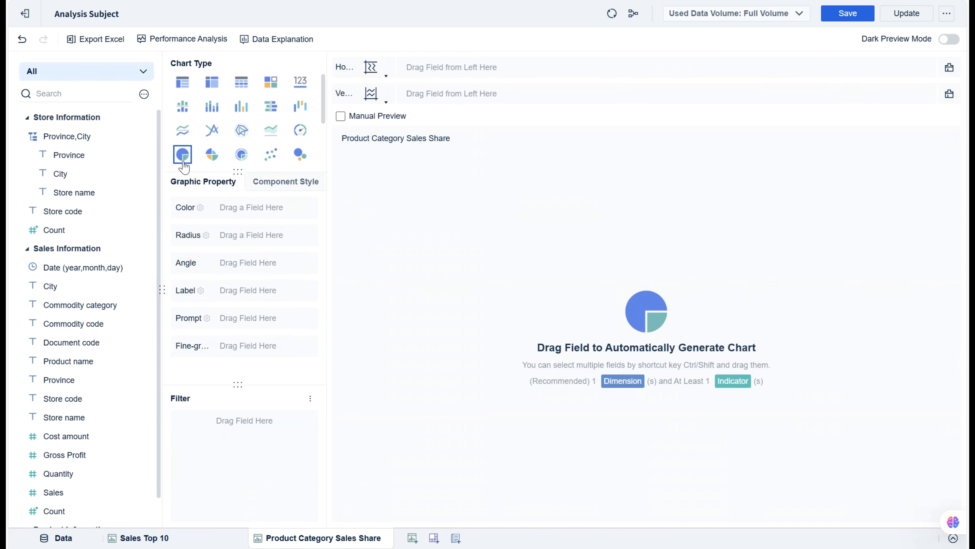
left_click_drag(80, 305, 261, 207)
left_click_drag(54, 492, 261, 262)
left_click_drag(80, 304, 261, 290)
left_click_drag(53, 492, 261, 290)
left_click(389, 340)
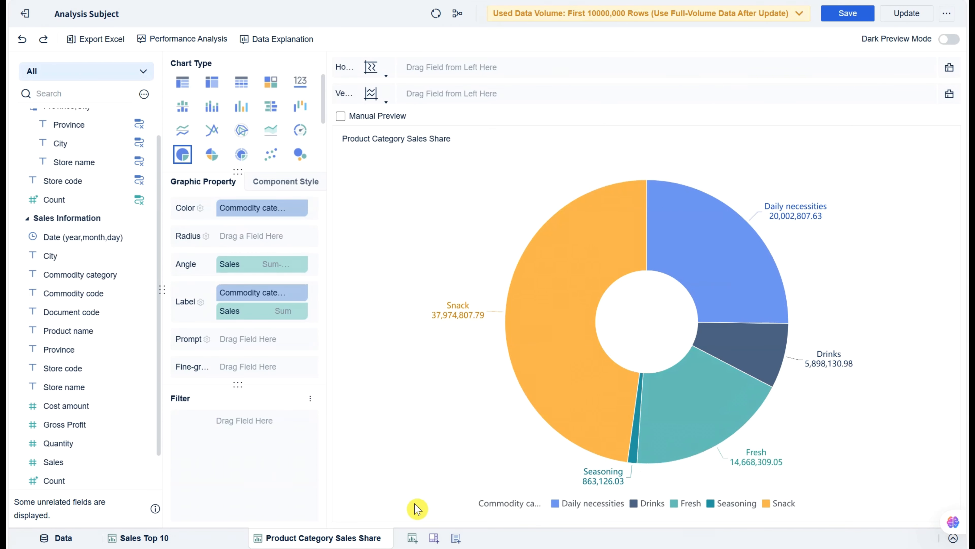
Add a new component and rename it Gross Profit Margin Analysis
left_click(418, 540)
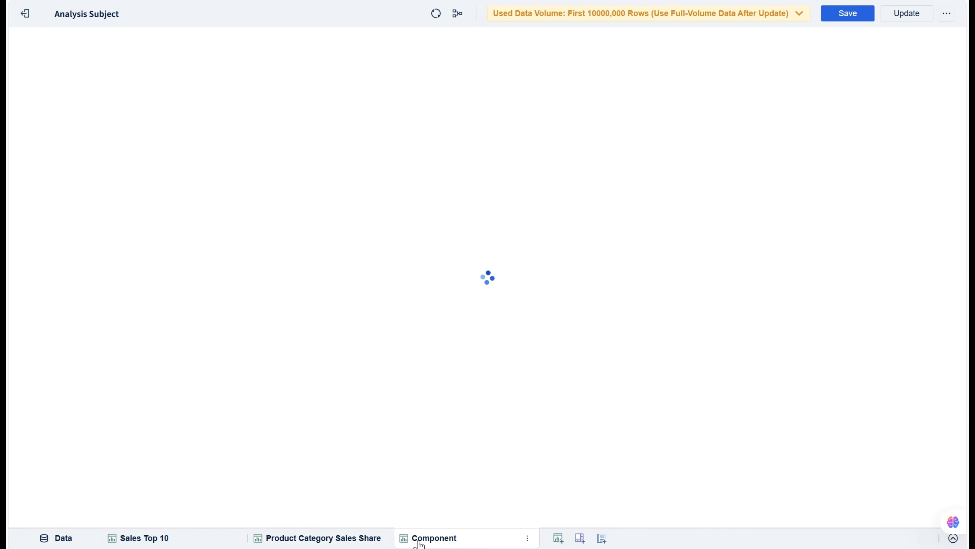
left_click(527, 538)
left_click(558, 387)
type("Gross Profit Margin Analysis")
key("Return")
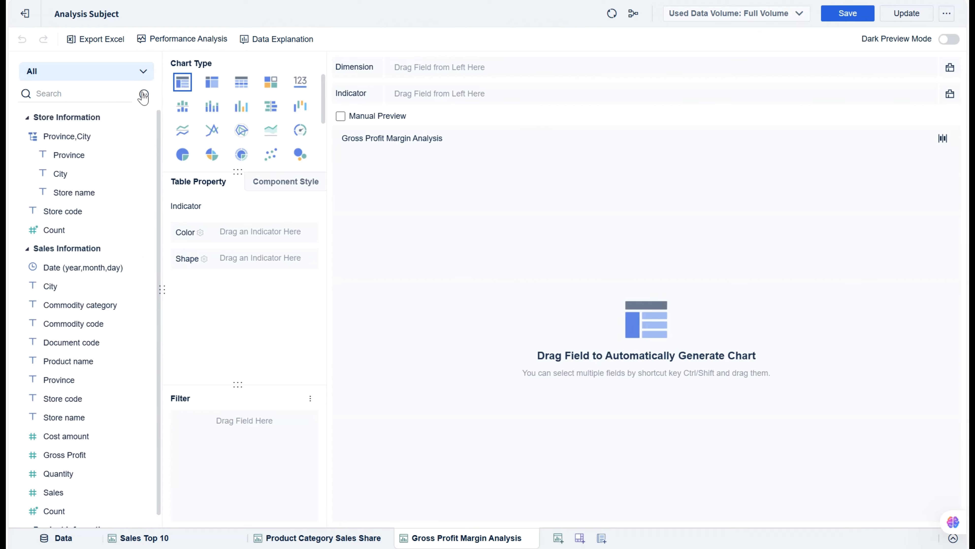
Start adding a calculation field and name it Gross profit margin
left_click(144, 94)
left_click(175, 128)
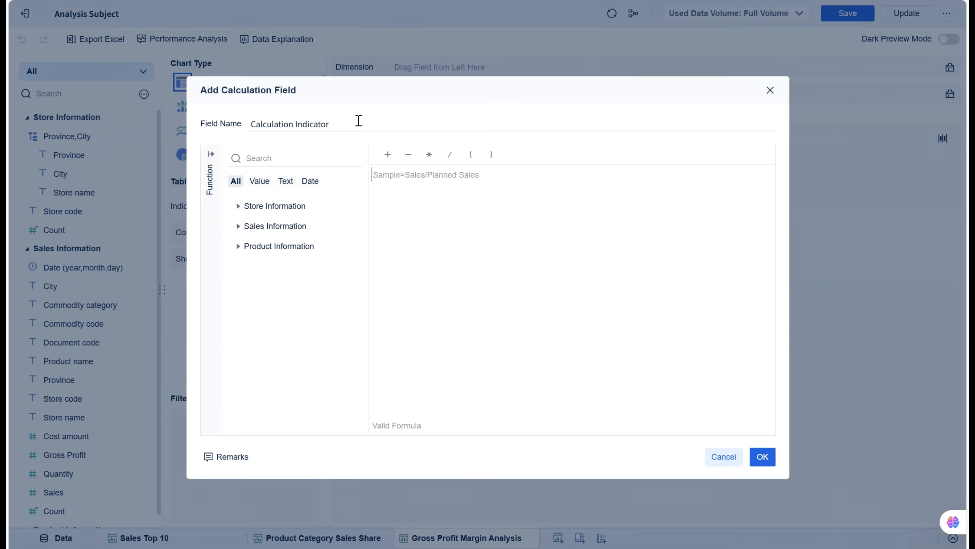
left_click_drag(344, 124, 231, 128)
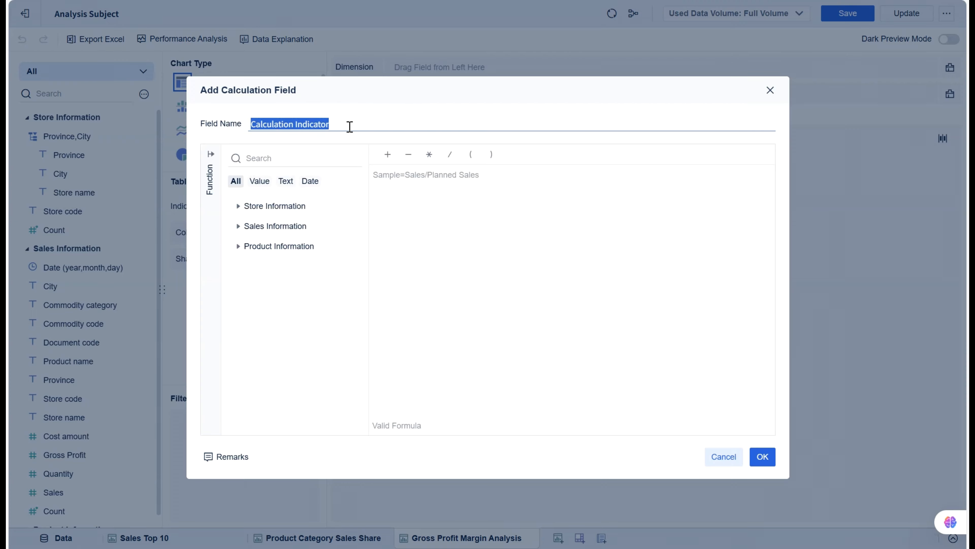
type("Gross profit margin")
Define the field's formula as SUM_AGG(Gross Profit)/SUM_AGG(Sales) and save it
left_click(211, 154)
left_click(239, 195)
left_click(274, 340)
left_click(398, 375)
left_click(570, 154)
left_click(275, 339)
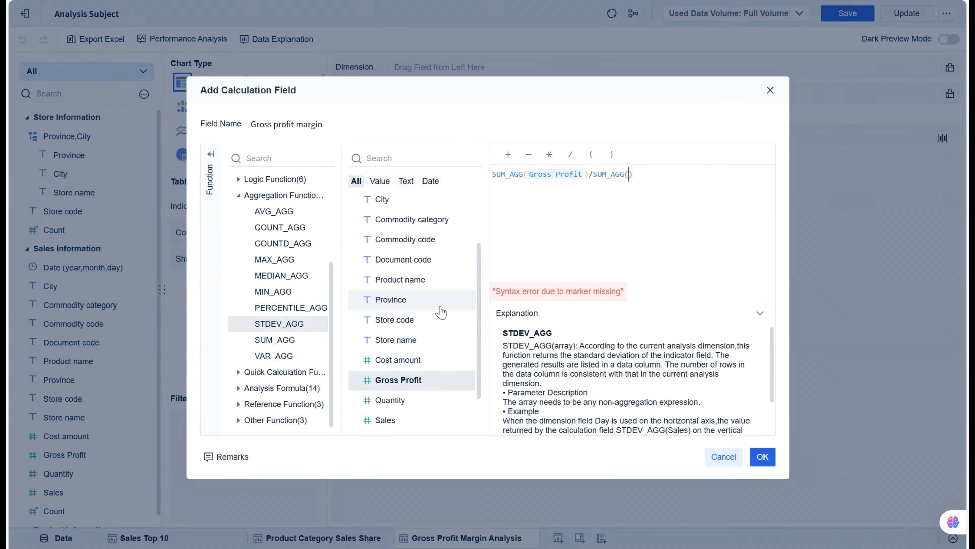
scroll(442, 311, "down", 1)
left_click(422, 382)
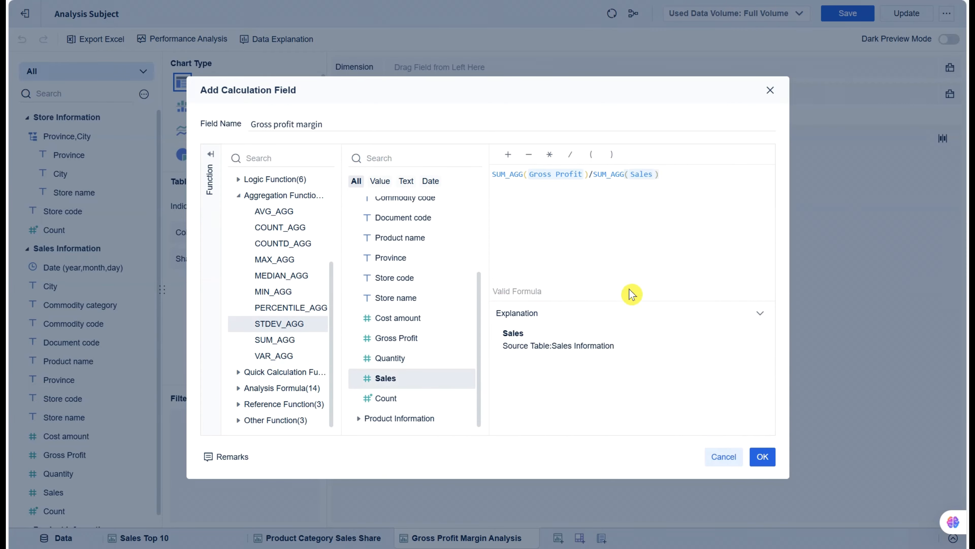
left_click(762, 458)
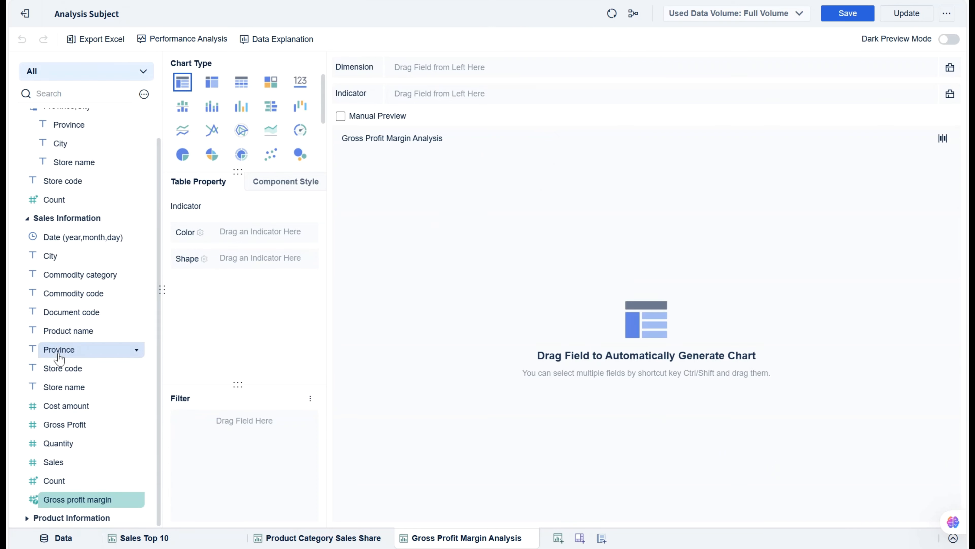
Build a table with Province as dimension and Gross profit margin, Sales, Gross Profit and Cost amount as indicators
left_click_drag(59, 349, 407, 68)
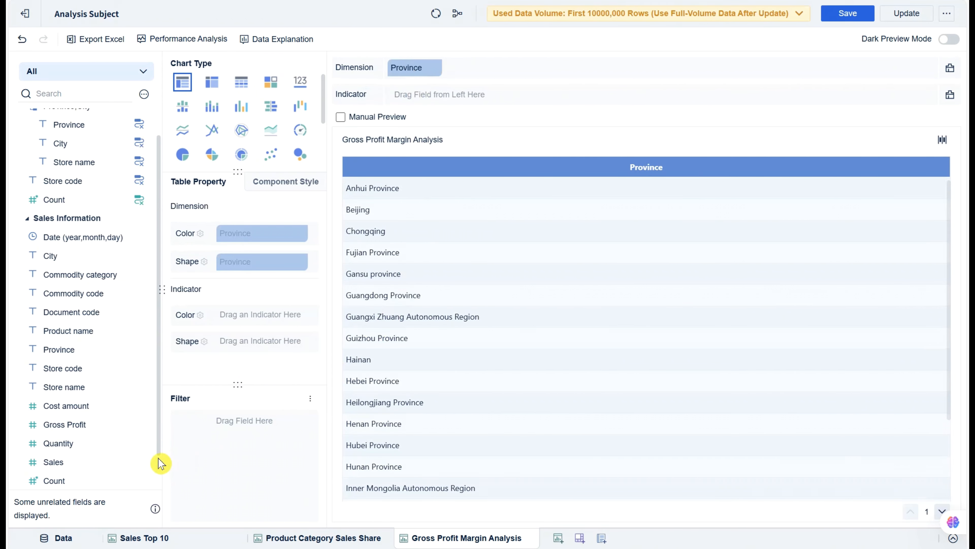
scroll(104, 445, "down", 2)
left_click_drag(77, 461, 454, 94)
left_click_drag(53, 424, 553, 94)
left_click_drag(65, 387, 626, 95)
left_click_drag(66, 368, 714, 95)
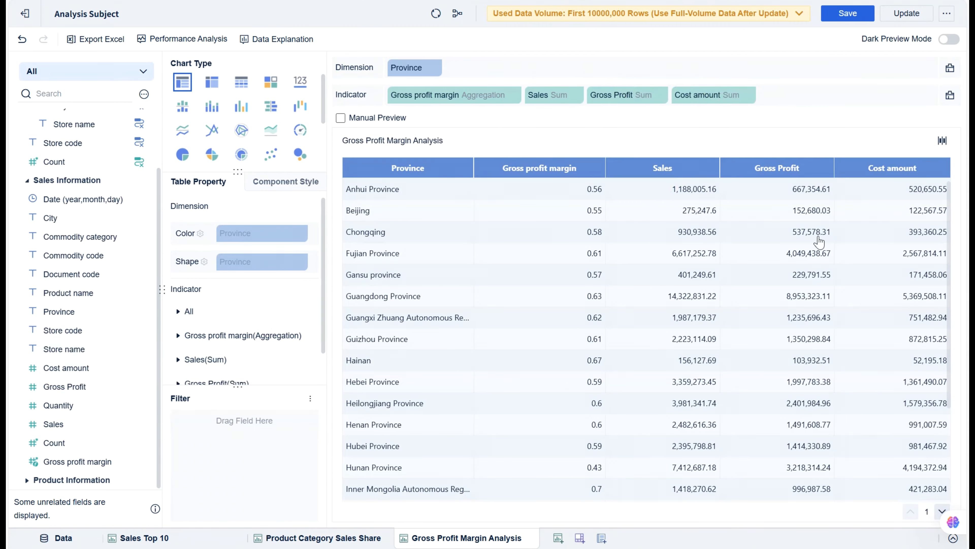
Sort the table by Gross profit margin in ascending order
left_click(597, 169)
left_click(638, 197)
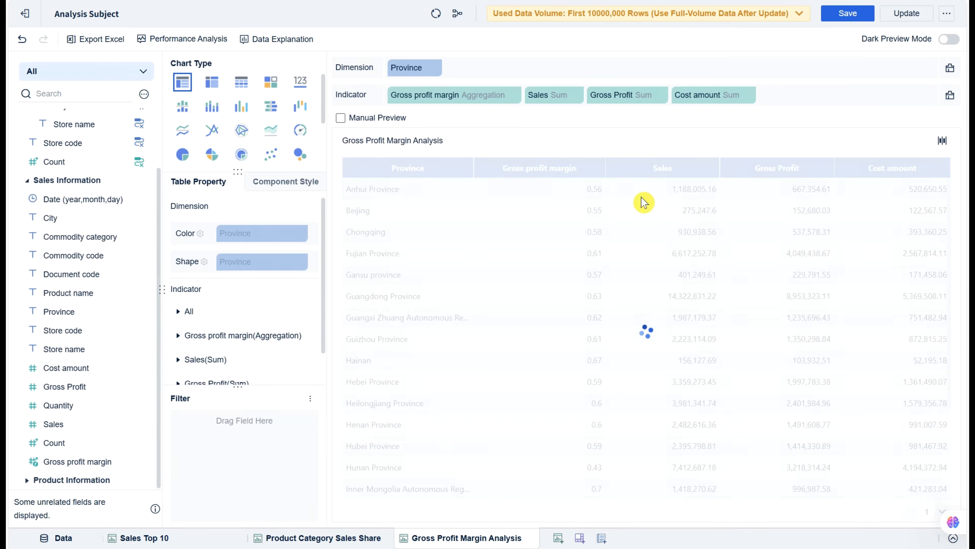
left_click(424, 322)
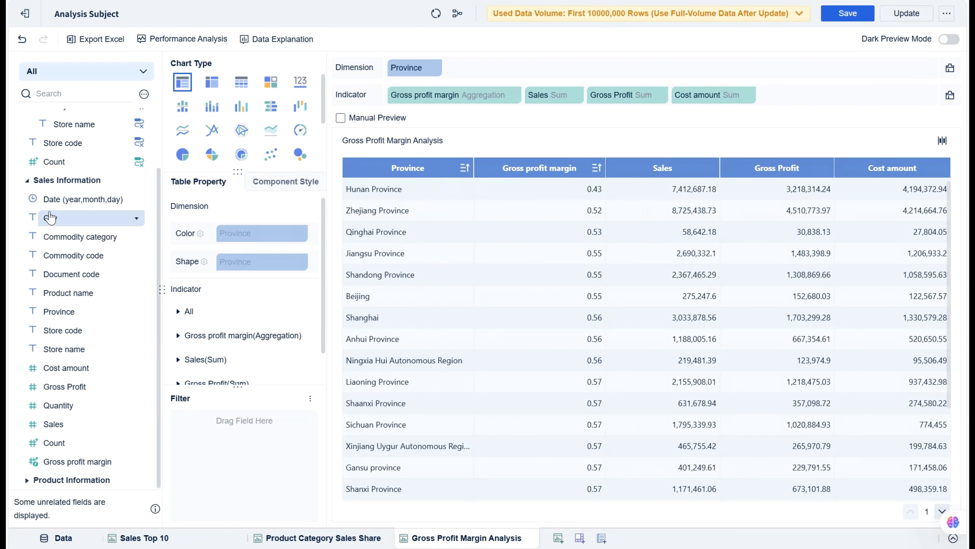
Create a drill hierarchy of Province, City, Store name and Product name in Sales Information
left_click_drag(50, 217, 62, 312)
left_click_drag(64, 368, 72, 245)
left_click_drag(73, 349, 76, 264)
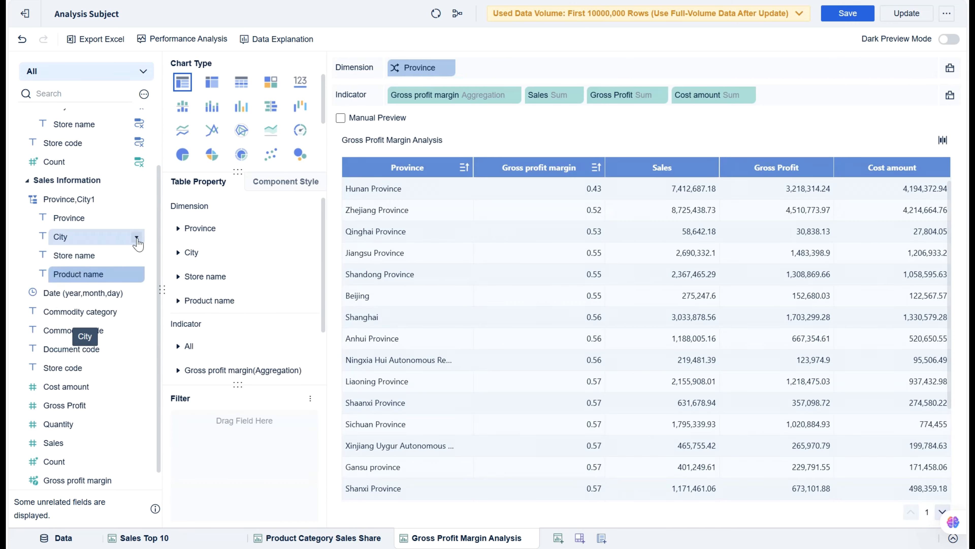
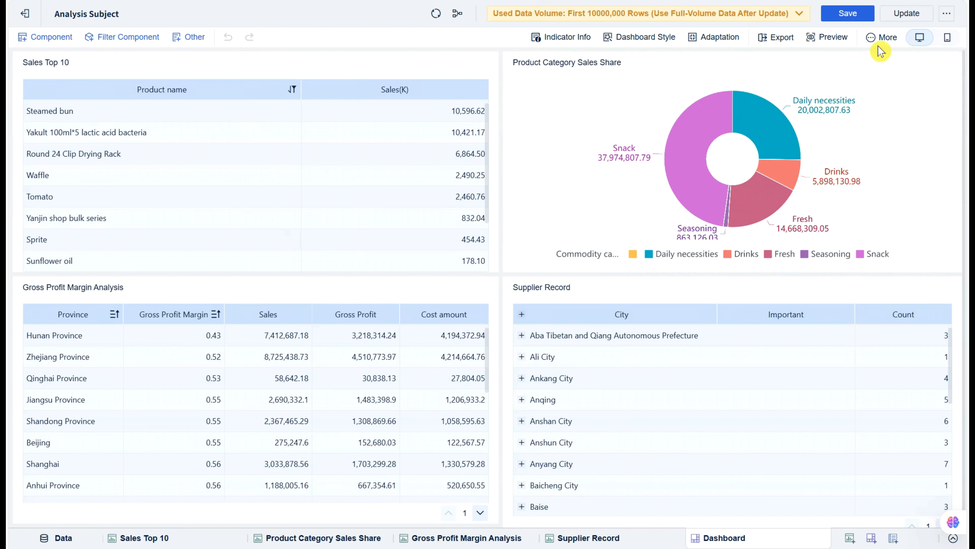
Turn off default linkage and set the Product Category Sales Share chart to link with Sales Top 10 only
mouse_move(873, 45)
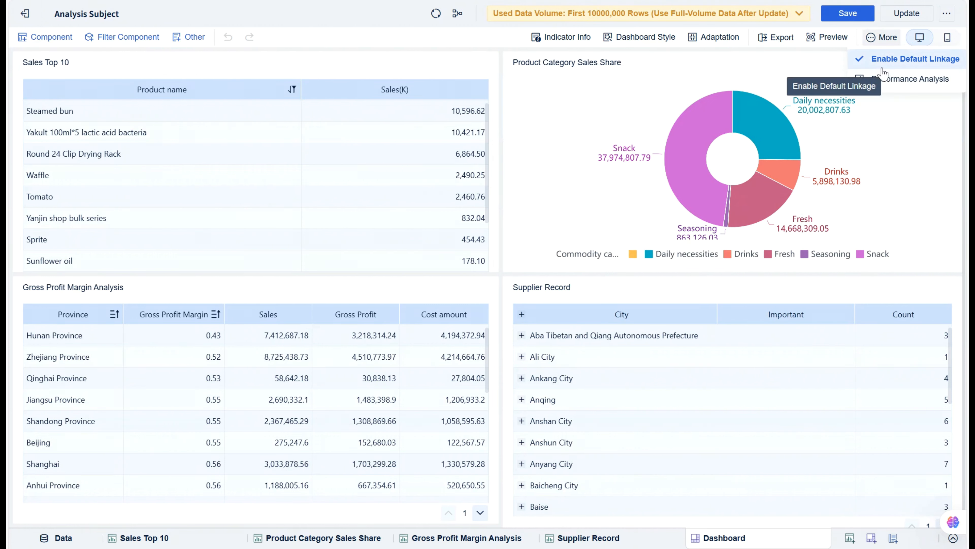
left_click(859, 62)
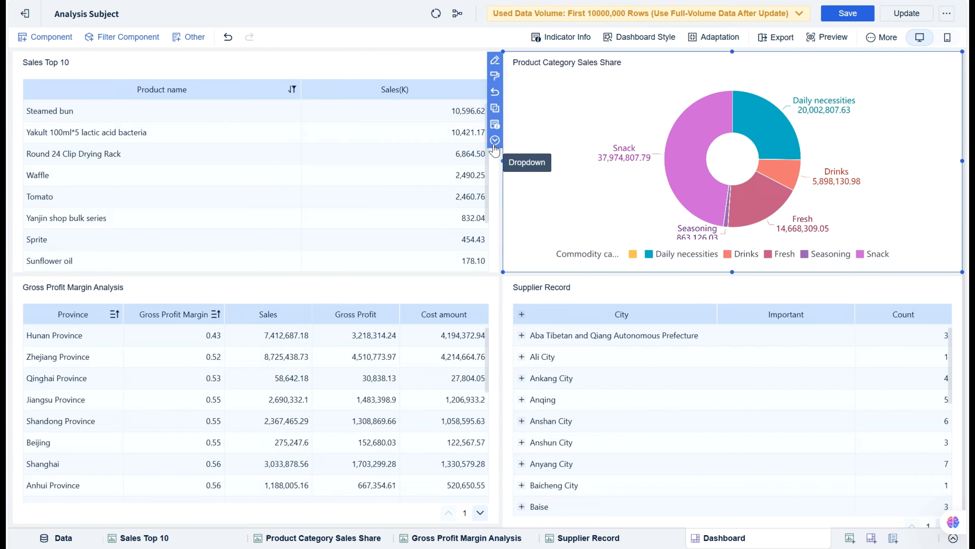
left_click(495, 141)
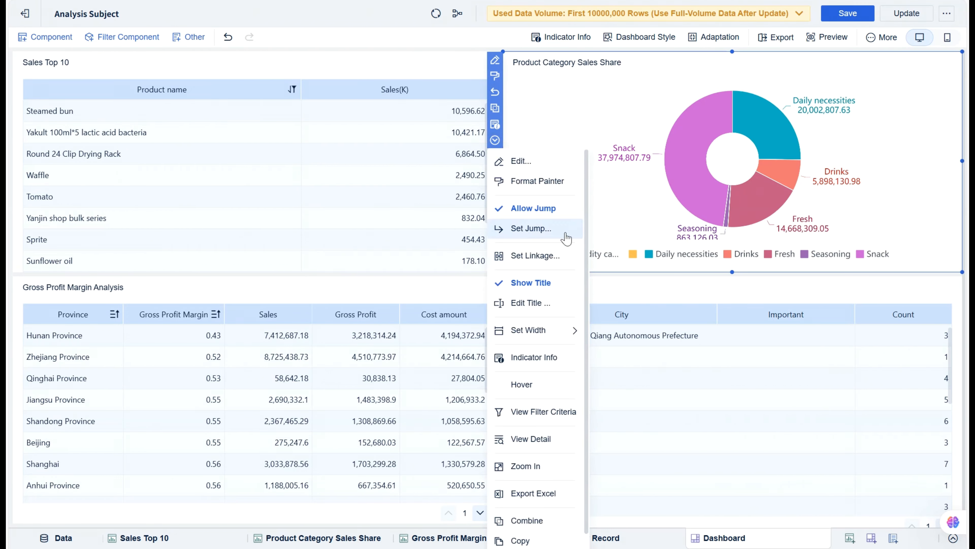
left_click(535, 255)
left_click(491, 64)
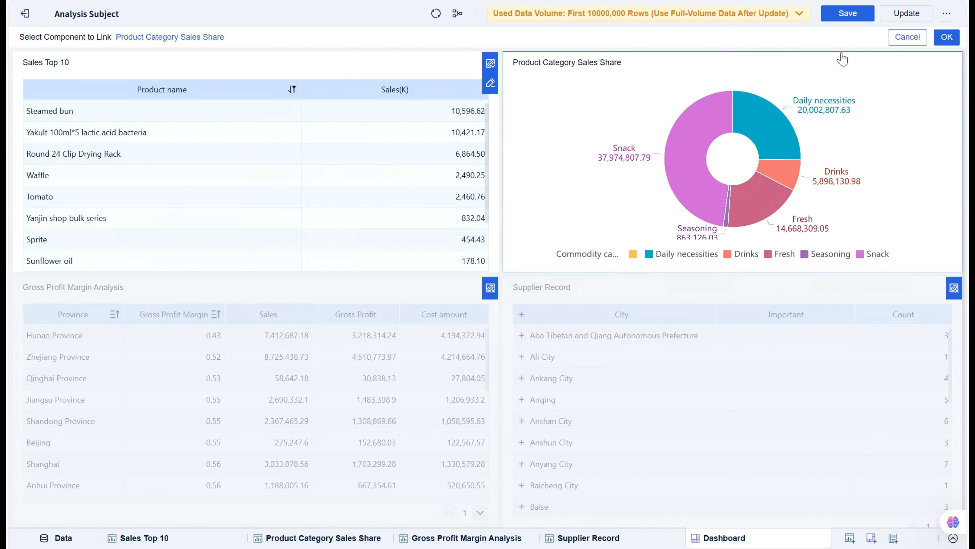
left_click(947, 37)
Select Steamed bun in Sales Top 10 to test the linked chart, then clear all linkages
left_click(485, 88)
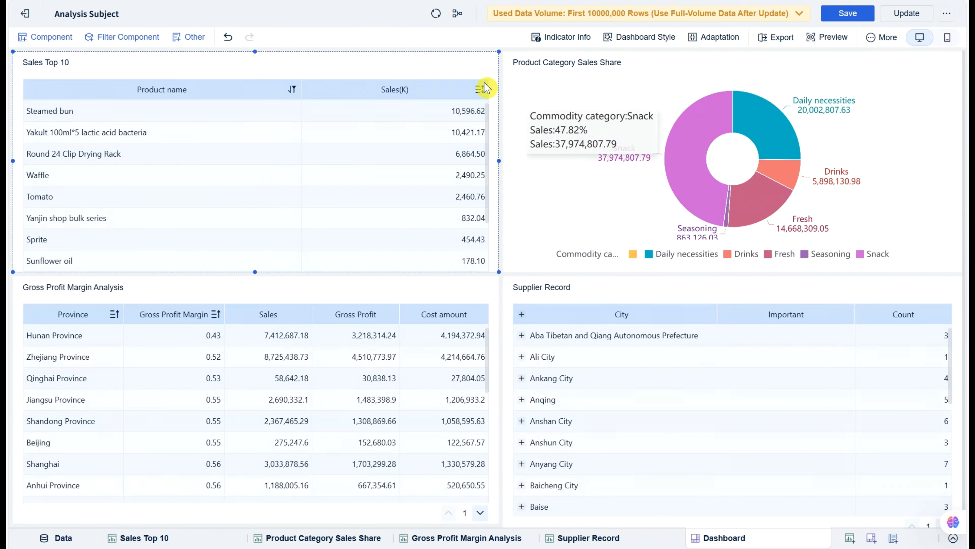
left_click(484, 71)
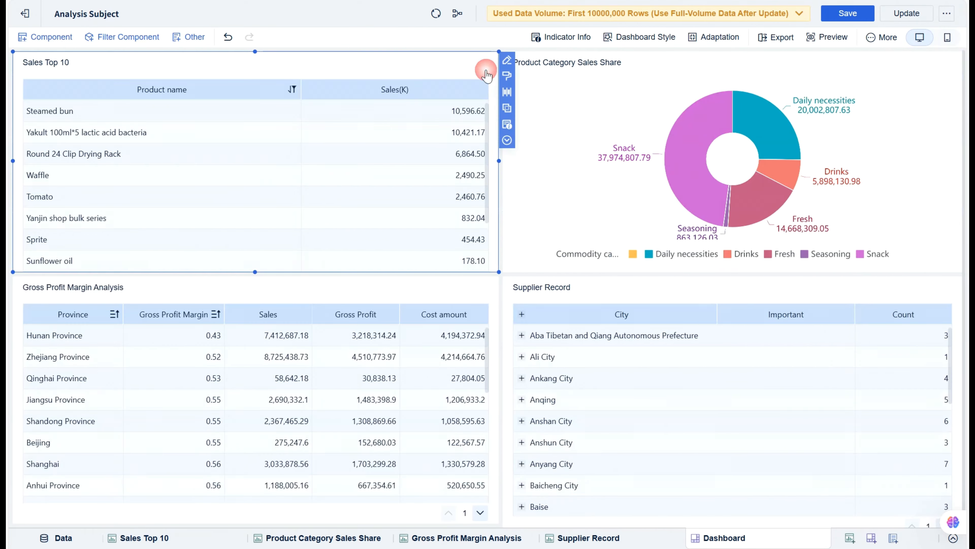
left_click(507, 141)
left_click(272, 115)
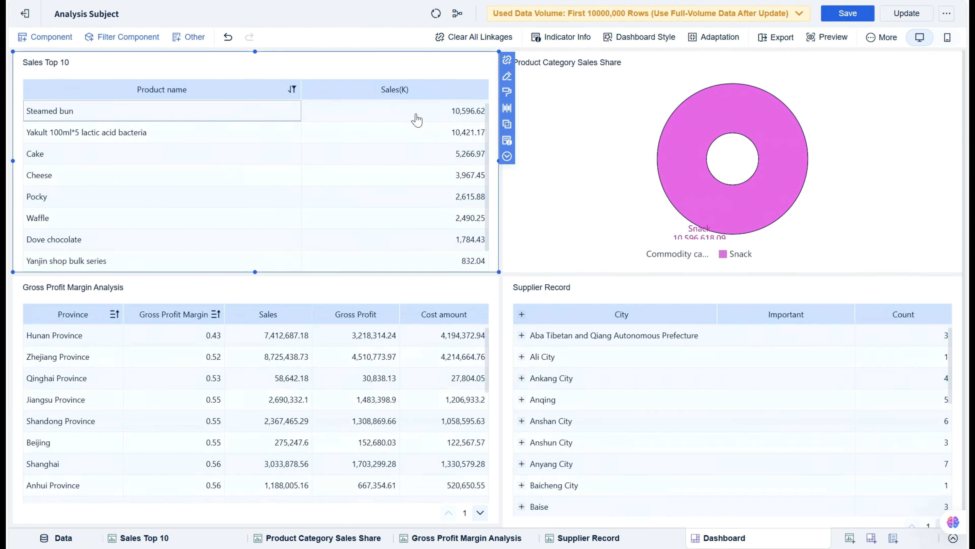
left_click(468, 45)
left_click(480, 292)
left_click(507, 380)
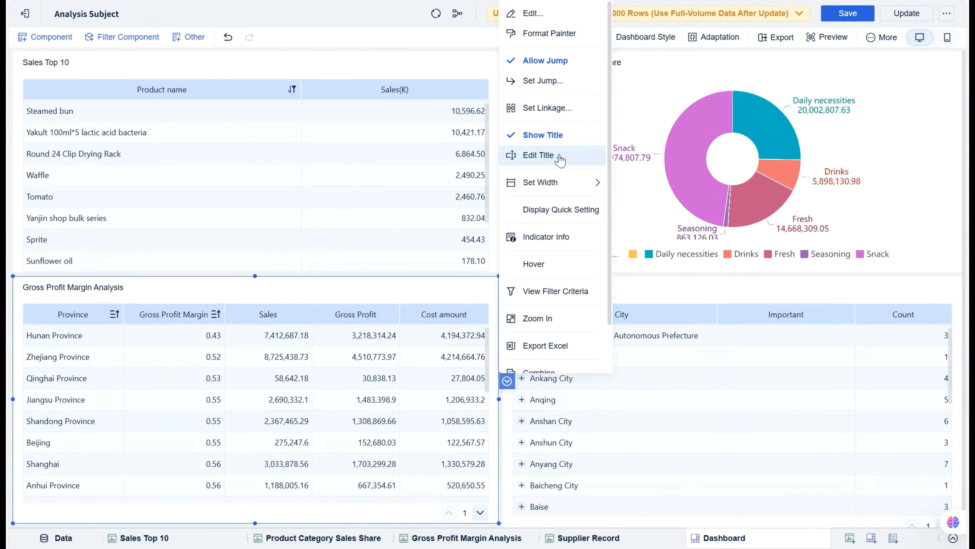
left_click(538, 107)
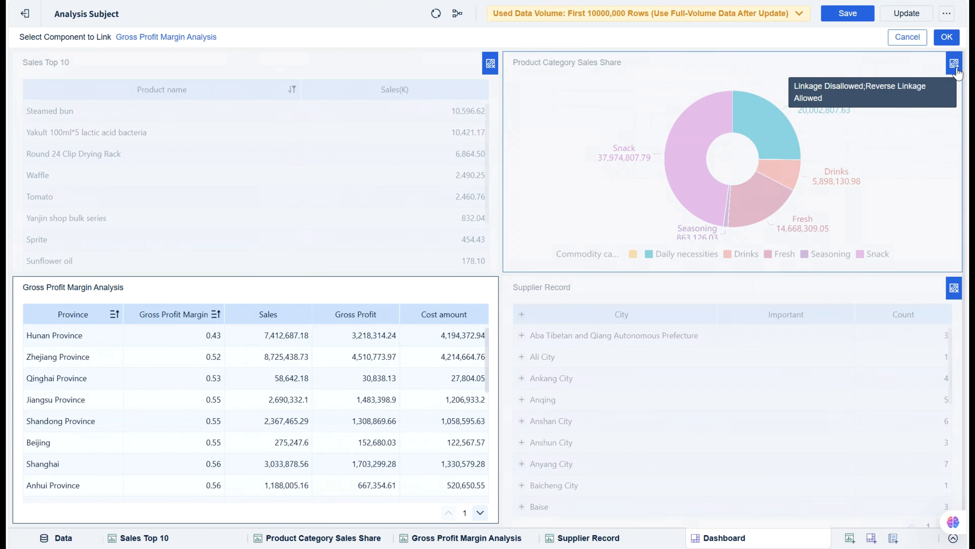
left_click(947, 37)
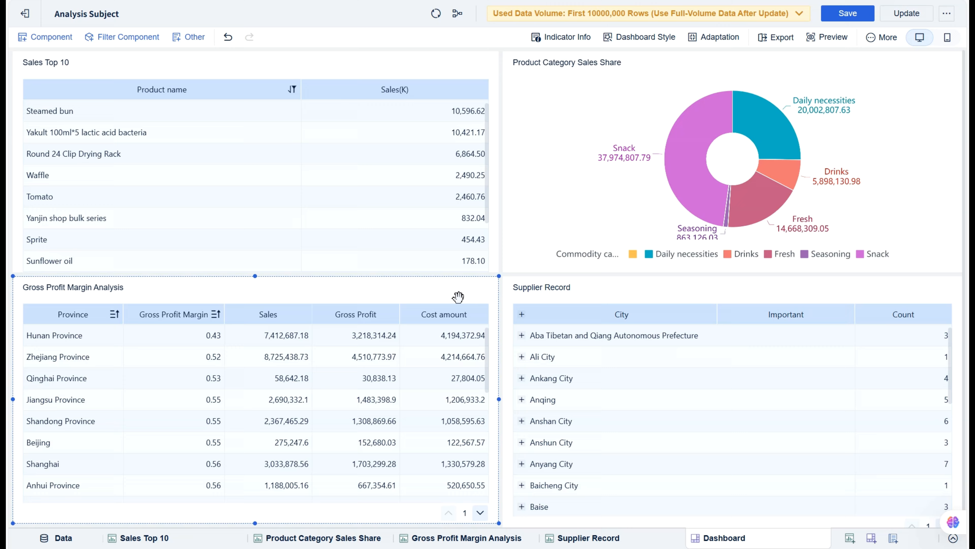
Link Gross Profit Margin Analysis to Supplier Record with a custom dependent field mapping Province to Province
left_click(308, 294)
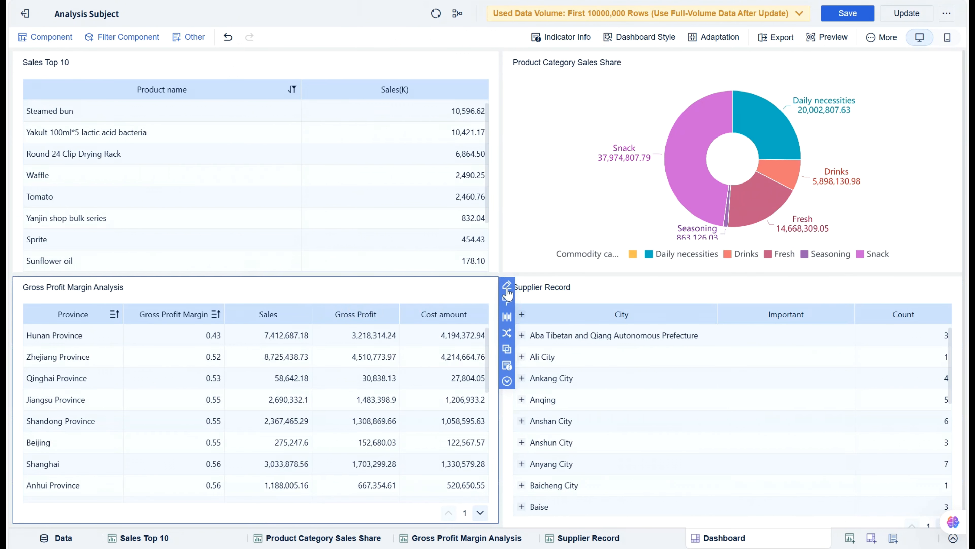
left_click(507, 381)
left_click(547, 108)
left_click(954, 288)
left_click(907, 341)
left_click(797, 413)
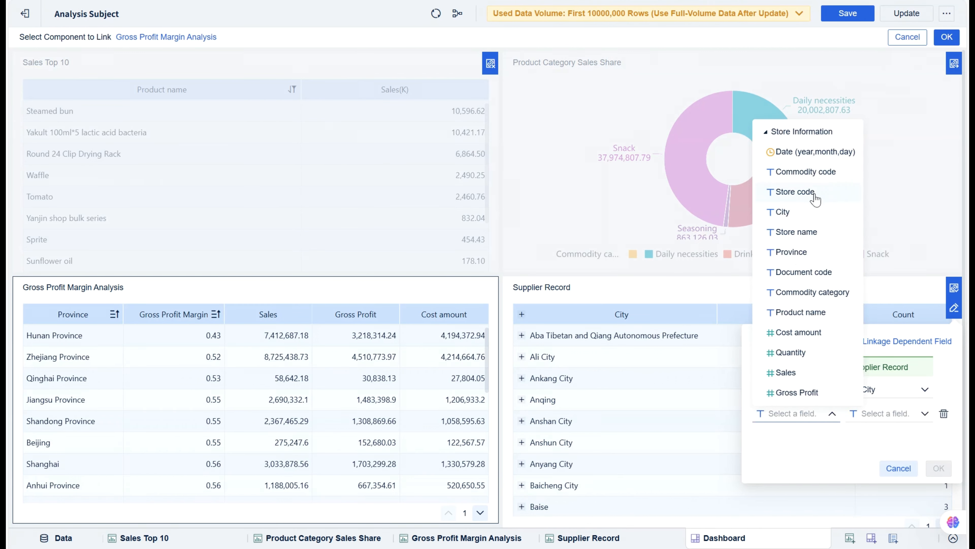
left_click(803, 252)
left_click(925, 413)
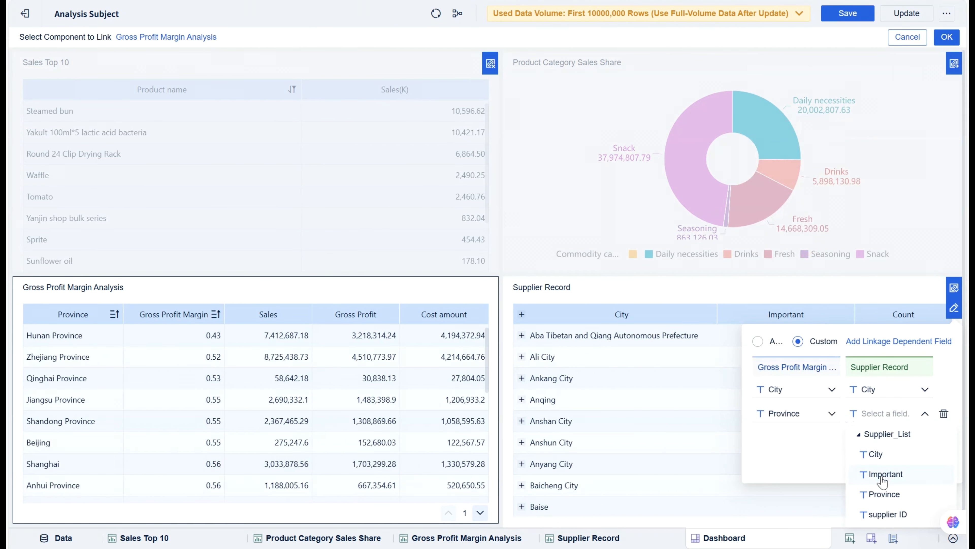
left_click(883, 494)
left_click(938, 468)
Select Hunan Province in the margin table to test the Supplier Record linkage, then deselect it
left_click(65, 336)
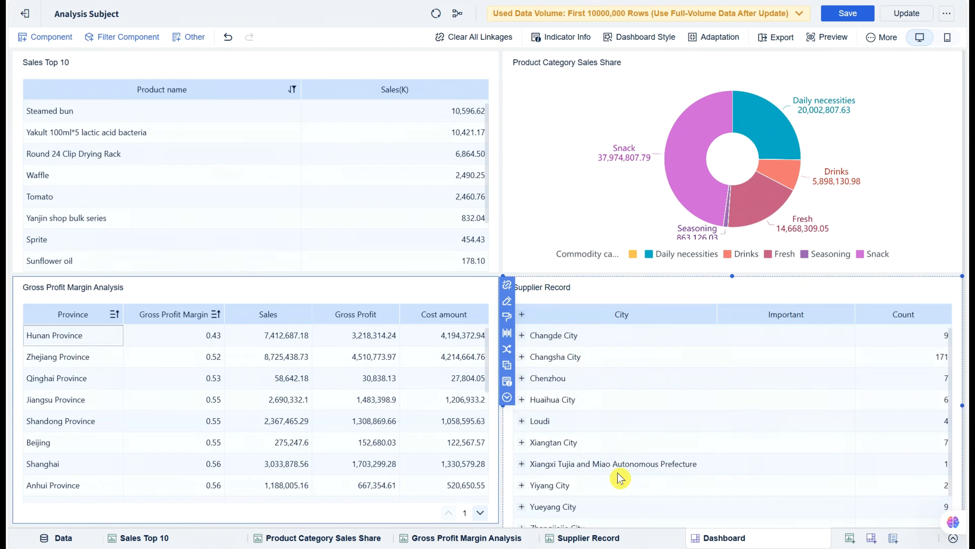
left_click(537, 354)
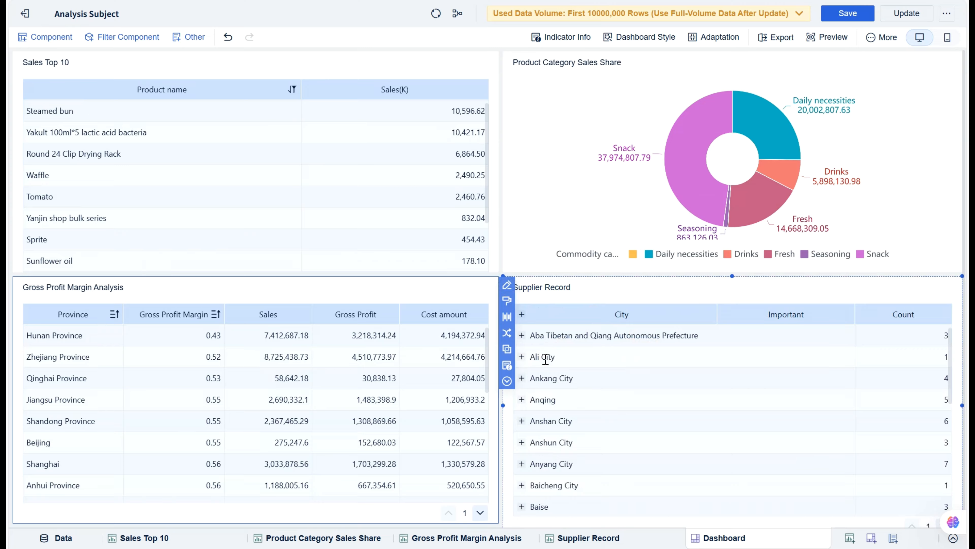
left_click(544, 358)
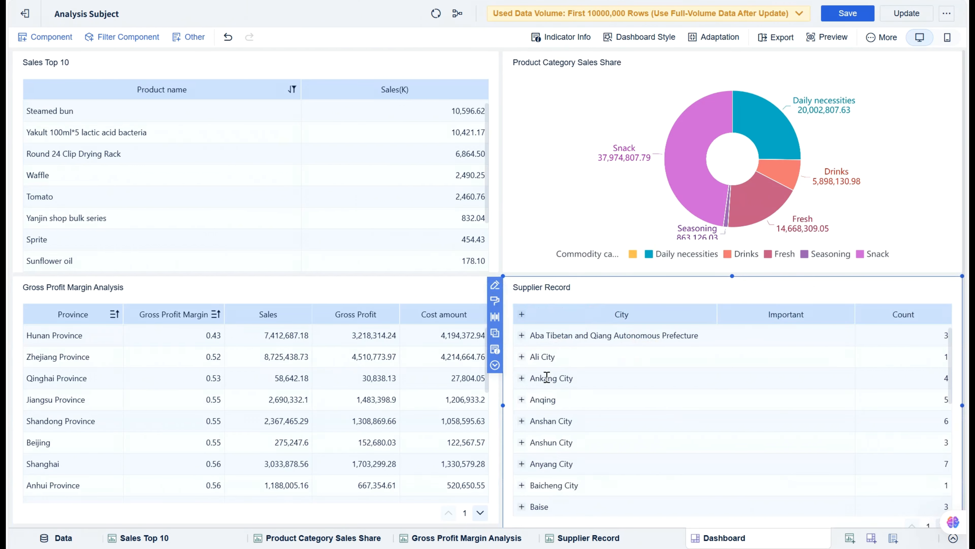